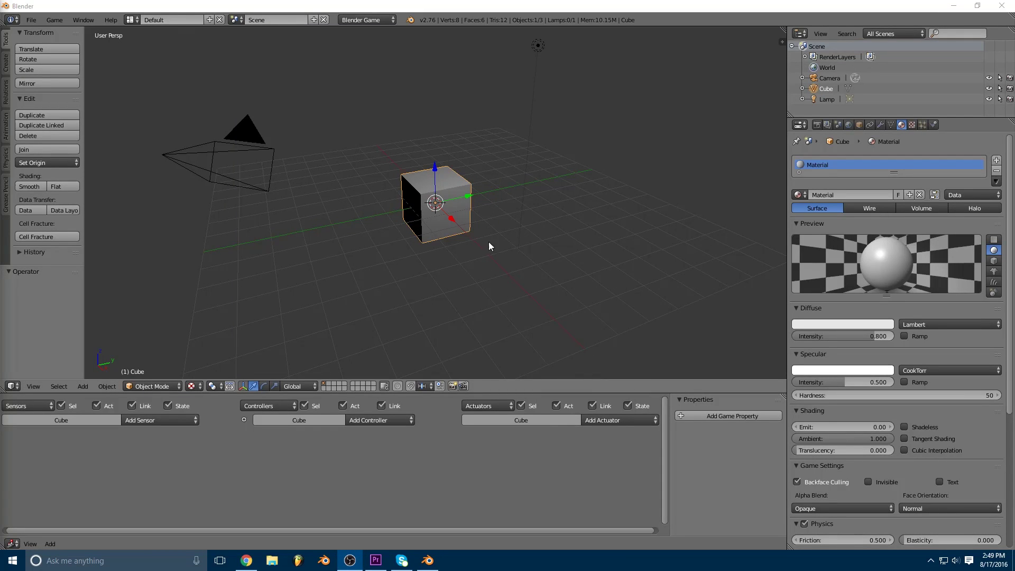
Set the cube material's diffuse colour to orange (R 0.800, G 0.339, B 0.000).
{"action": "scroll", "coordinate": [489, 242], "scroll_direction": "up", "scroll_amount": 4}
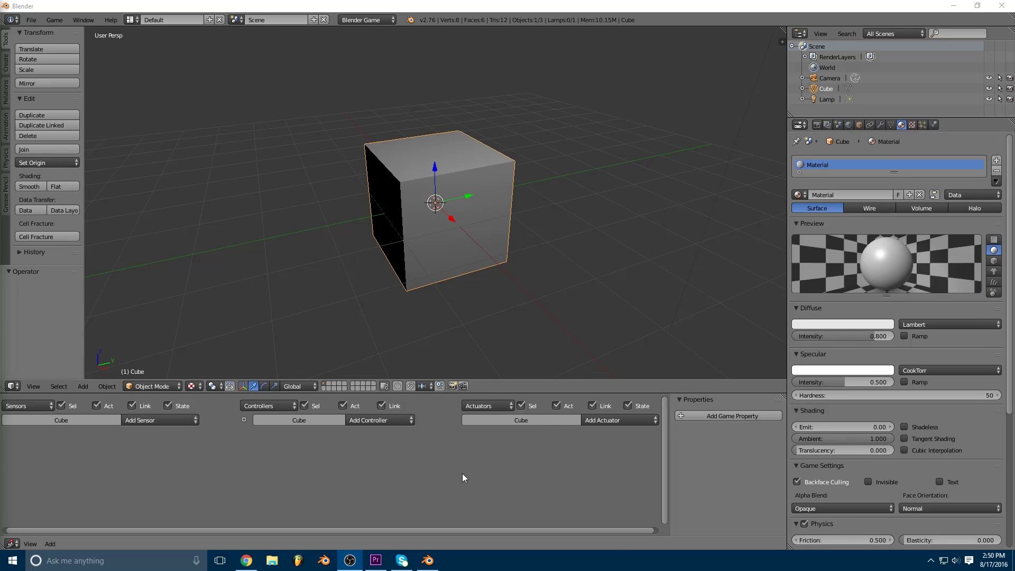
{"action": "scroll", "coordinate": [423, 448], "scroll_direction": "down", "scroll_amount": 1}
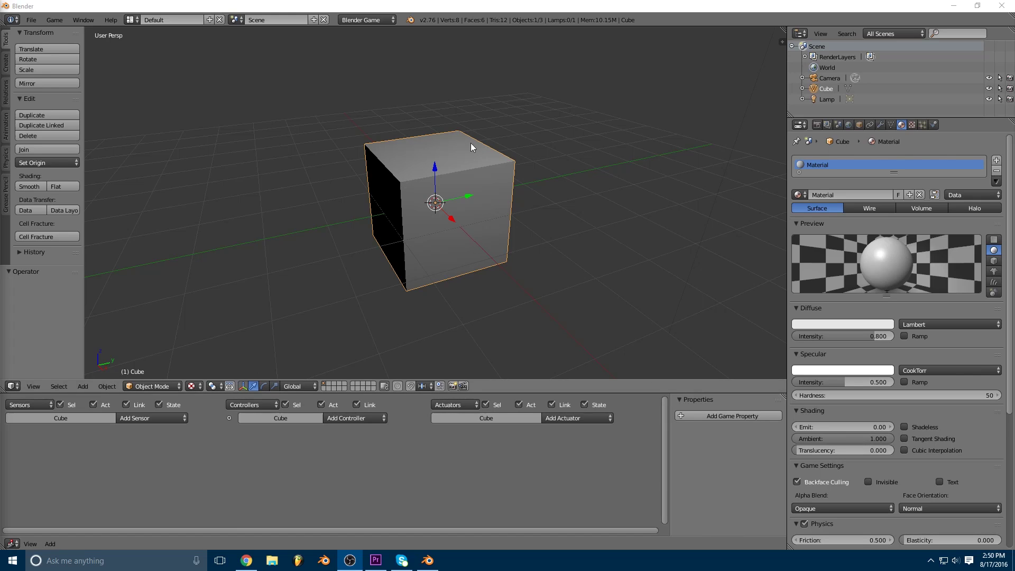
{"action": "left_click", "coordinate": [852, 325]}
{"action": "mouse_move", "coordinate": [846, 228]}
{"action": "left_mouse_down"}
{"action": "mouse_move", "coordinate": [827, 257]}
{"action": "mouse_move", "coordinate": [843, 260]}
{"action": "mouse_move", "coordinate": [810, 251]}
{"action": "left_mouse_up"}
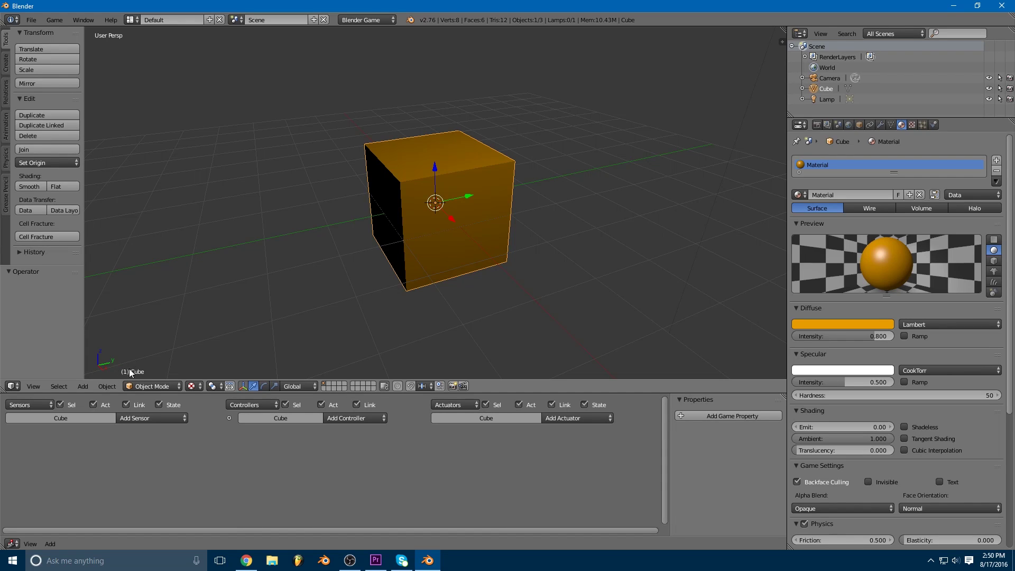
Keyframe the orange diffuse colour on frame 1 and a blue diffuse colour on frame 2.
{"action": "key", "text": "Right"}
{"action": "key", "text": "Right"}
{"action": "left_click", "coordinate": [850, 324]}
{"action": "mouse_move", "coordinate": [818, 219]}
{"action": "left_mouse_down"}
{"action": "mouse_move", "coordinate": [802, 212]}
{"action": "mouse_move", "coordinate": [822, 190]}
{"action": "mouse_move", "coordinate": [851, 184]}
{"action": "mouse_move", "coordinate": [866, 193]}
{"action": "left_mouse_up"}
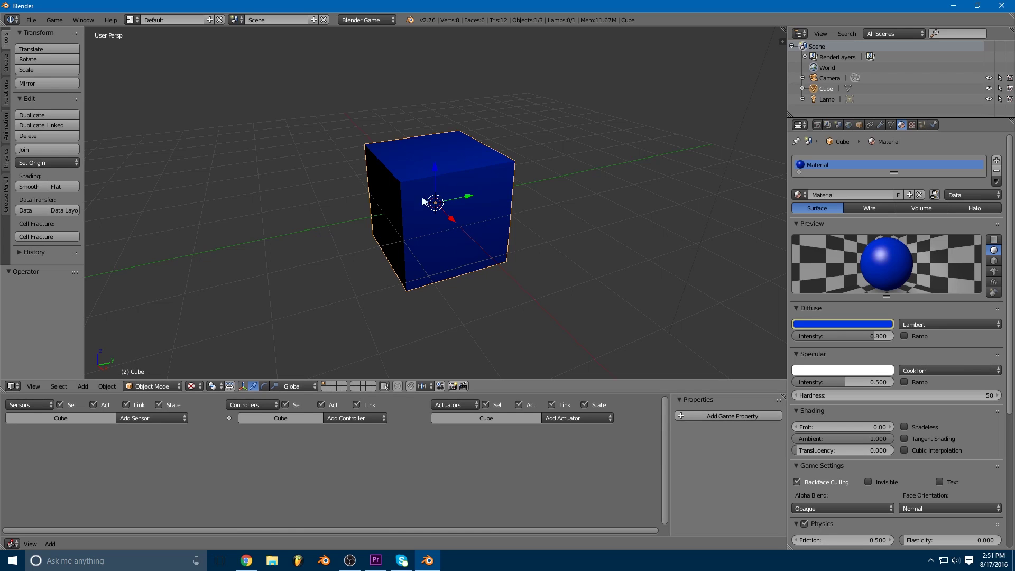
Switch between frames 1 and 2 to compare the material's keyframed diffuse colours.
{"action": "key", "text": "ctrl+z"}
{"action": "key", "text": "ctrl+shift+z"}
{"action": "key", "text": "ctrl+z"}
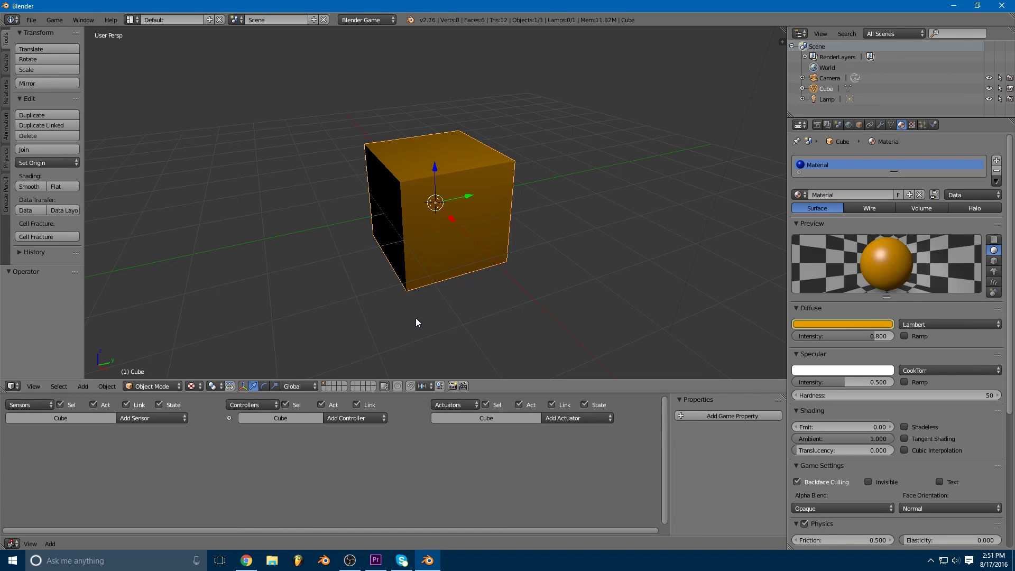
{"action": "key", "text": "ctrl+shift+z"}
{"action": "key", "text": "ctrl+shift+z"}
{"action": "key", "text": "ctrl+z"}
{"action": "key", "text": "ctrl+shift+z"}
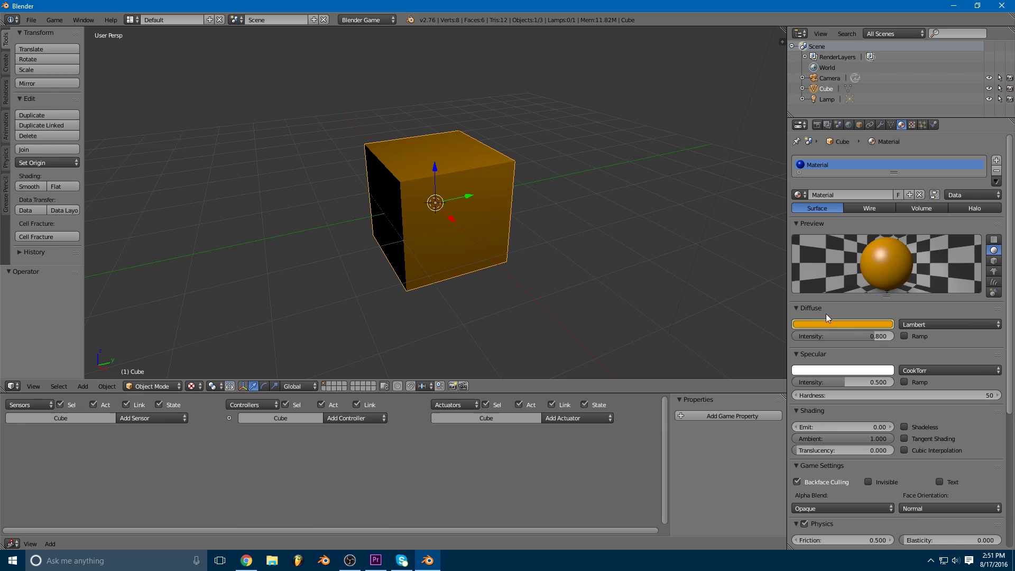
{"action": "left_click", "coordinate": [817, 324]}
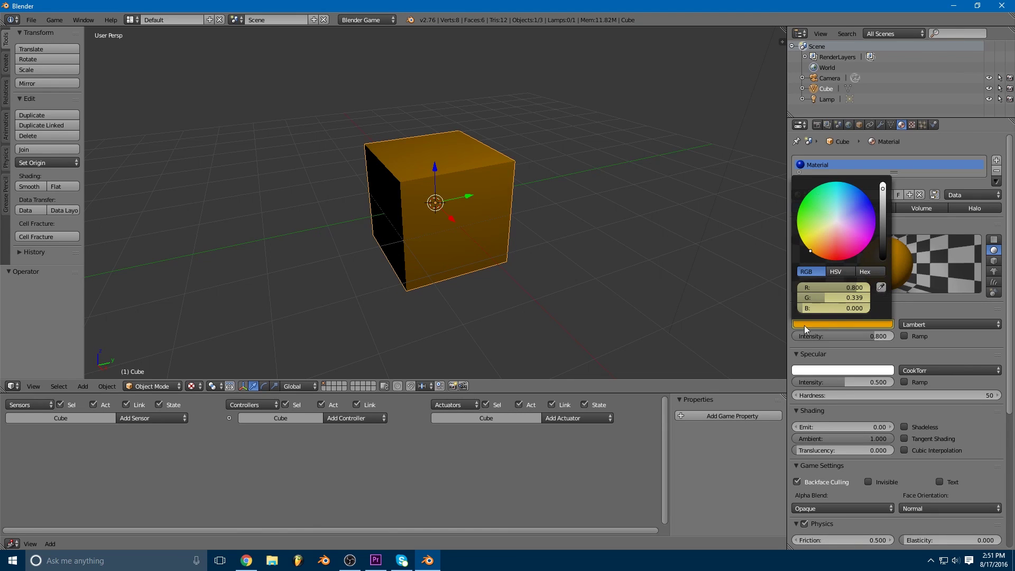
{"action": "key", "text": "Right"}
{"action": "left_click", "coordinate": [837, 325]}
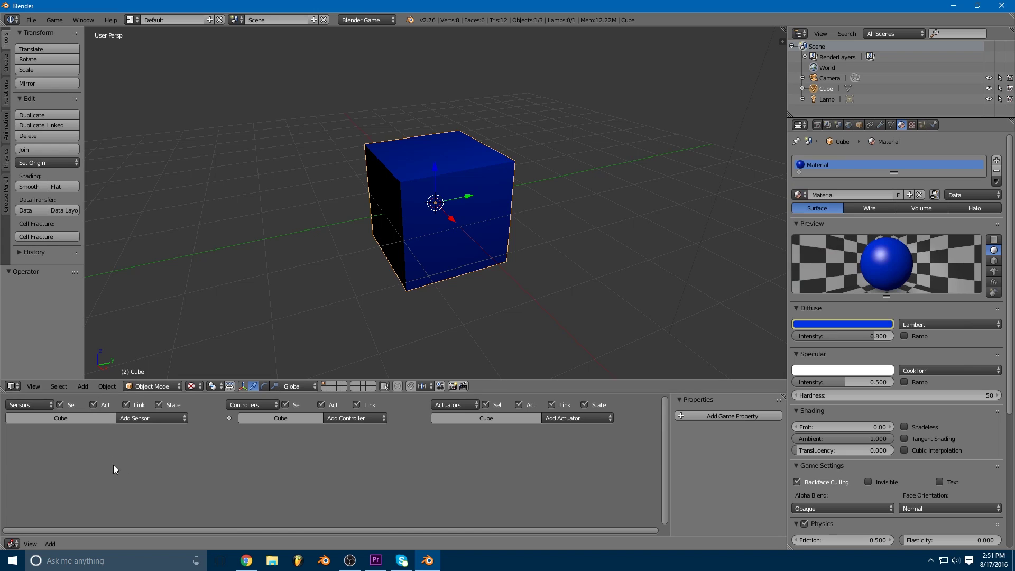
Add a Keyboard sensor to the cube, assign it the A key, name it A and collapse it.
{"action": "left_click", "coordinate": [149, 419]}
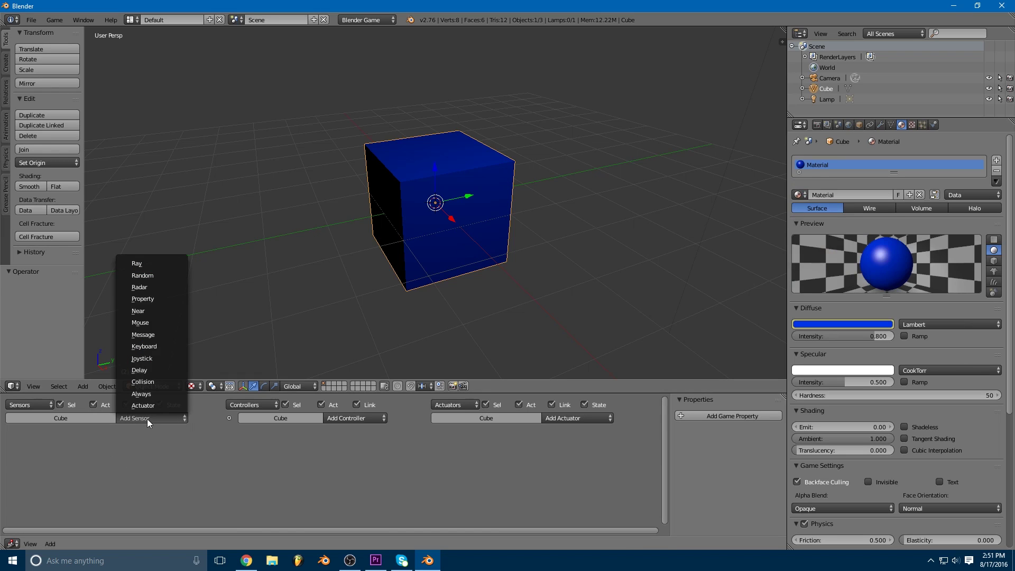
{"action": "left_click", "coordinate": [167, 347]}
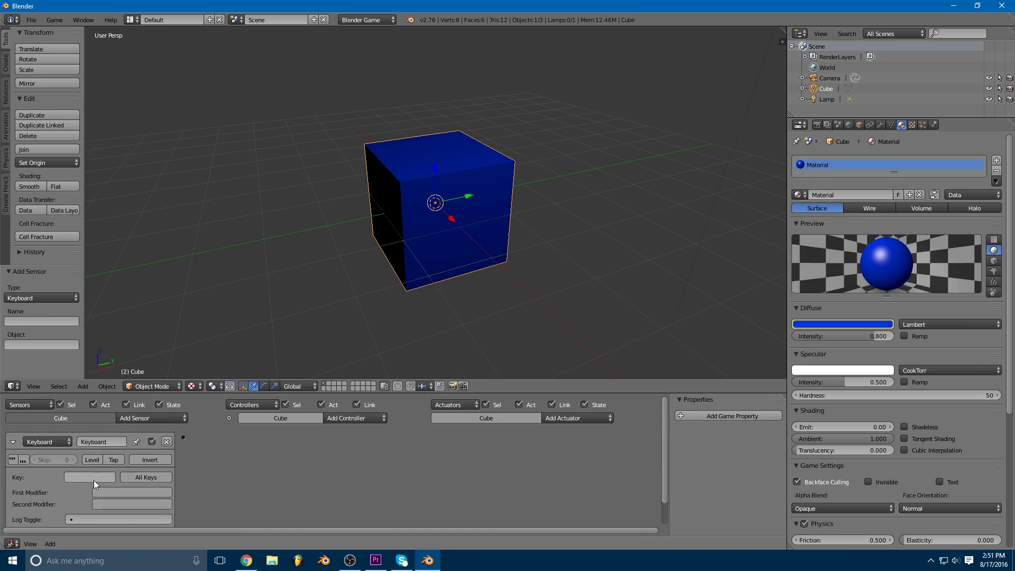
{"action": "key", "text": "a"}
{"action": "left_click", "coordinate": [101, 442]}
{"action": "type", "text": "A"}
{"action": "key", "text": "Return"}
{"action": "left_click", "coordinate": [12, 442]}
Add a second Keyboard sensor, assign it the B key, name it B and collapse it.
{"action": "left_click", "coordinate": [140, 418]}
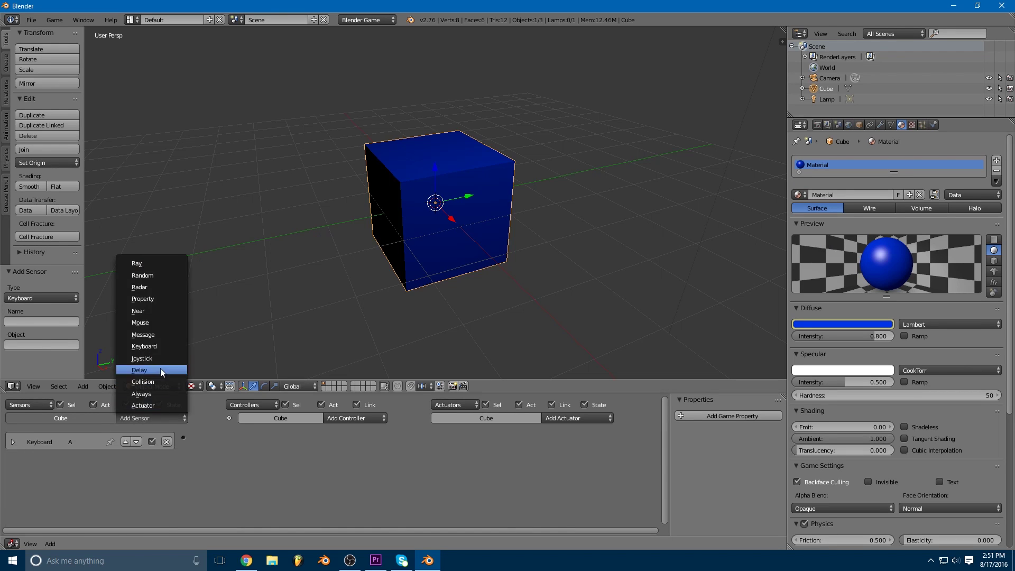
{"action": "left_click", "coordinate": [158, 347]}
{"action": "scroll", "coordinate": [199, 492], "scroll_direction": "up", "scroll_amount": 2}
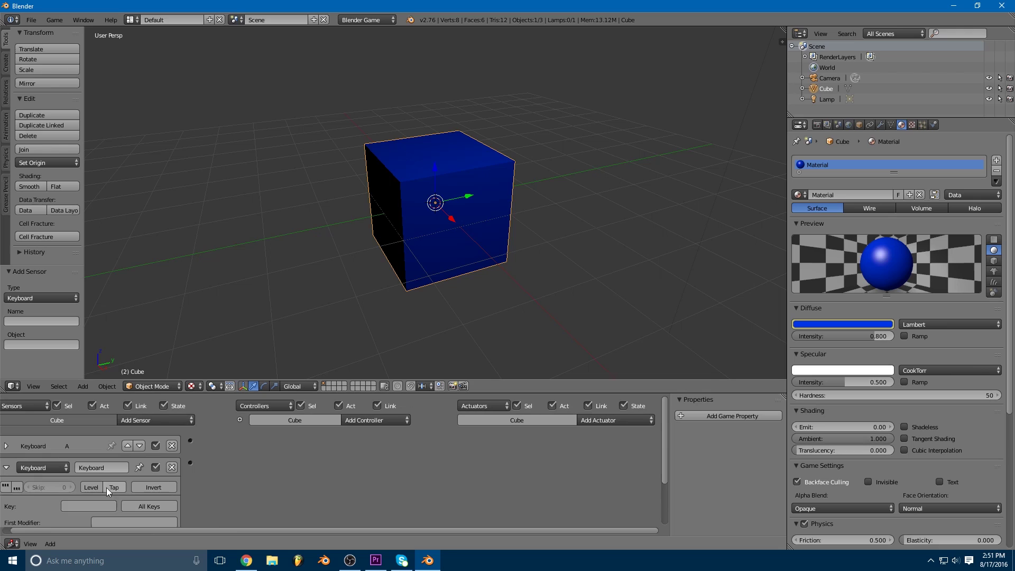
{"action": "left_click", "coordinate": [109, 507]}
{"action": "key", "text": "shift"}
{"action": "key", "text": "b"}
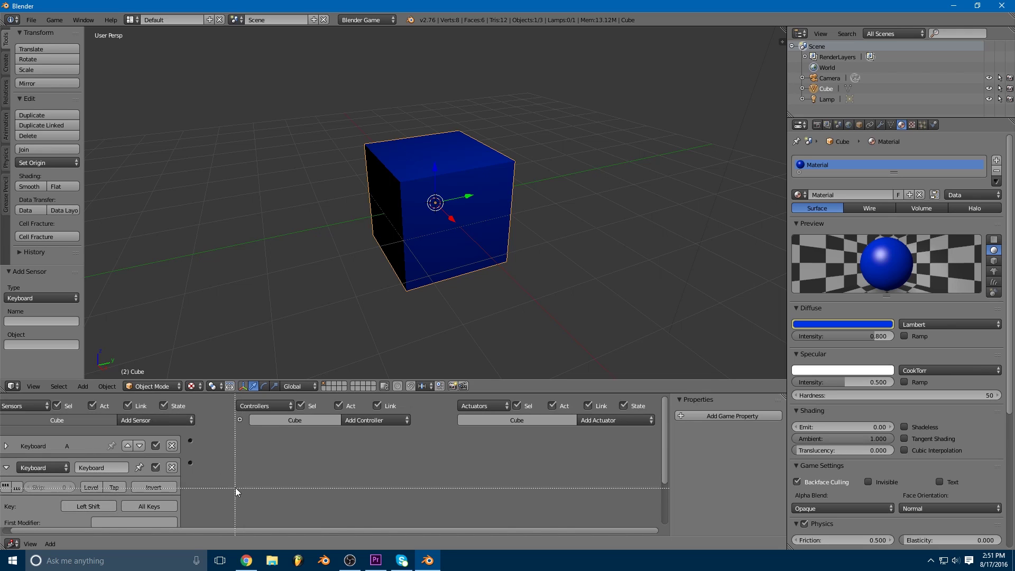
{"action": "key", "text": "Escape"}
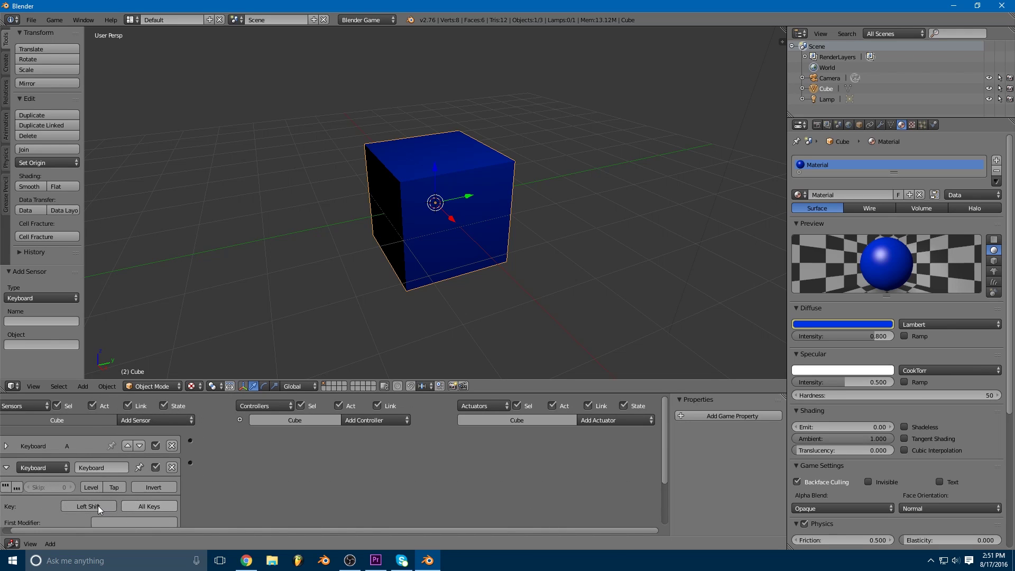
{"action": "left_click", "coordinate": [92, 507]}
{"action": "key", "text": "b"}
{"action": "left_click", "coordinate": [109, 468]}
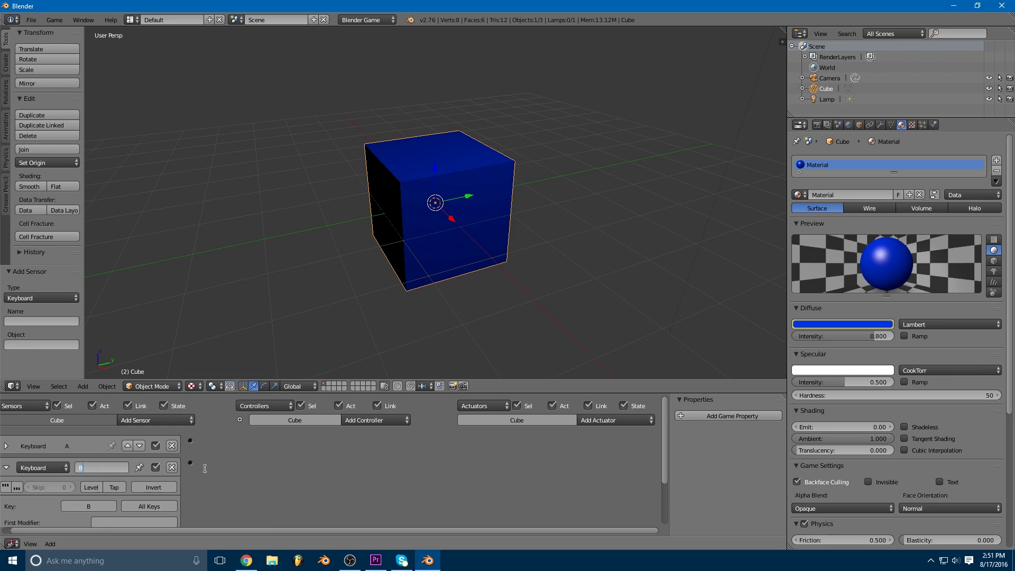
{"action": "key", "text": "Return"}
{"action": "left_click", "coordinate": [5, 468]}
{"action": "scroll", "coordinate": [253, 450], "scroll_direction": "down", "scroll_amount": 1}
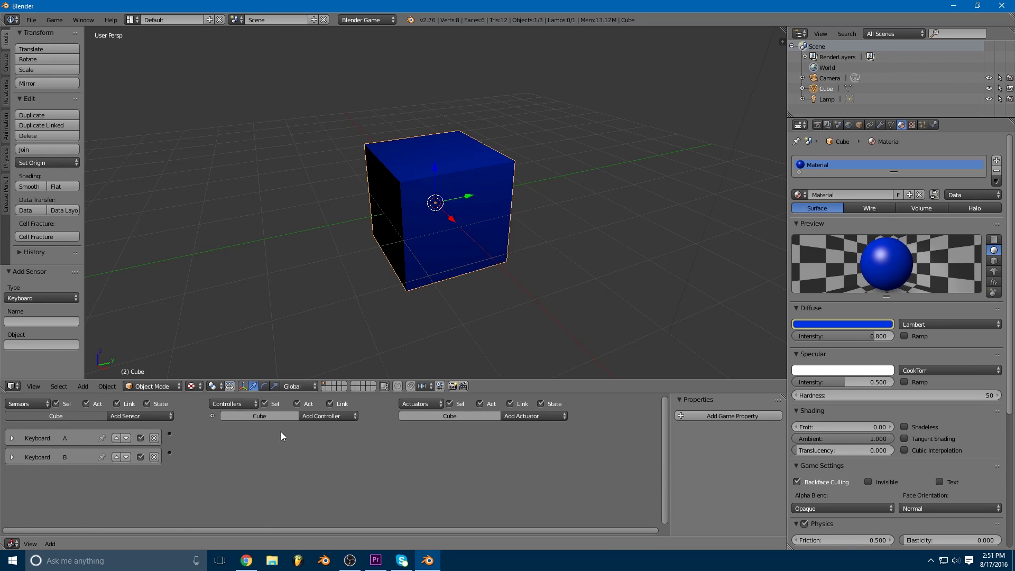
Add two And controllers, linking sensor A to the first and sensor B to the second, and collapse both.
{"action": "left_click", "coordinate": [329, 416]}
{"action": "left_click", "coordinate": [326, 428]}
{"action": "left_click", "coordinate": [328, 416]}
{"action": "left_click", "coordinate": [317, 428]}
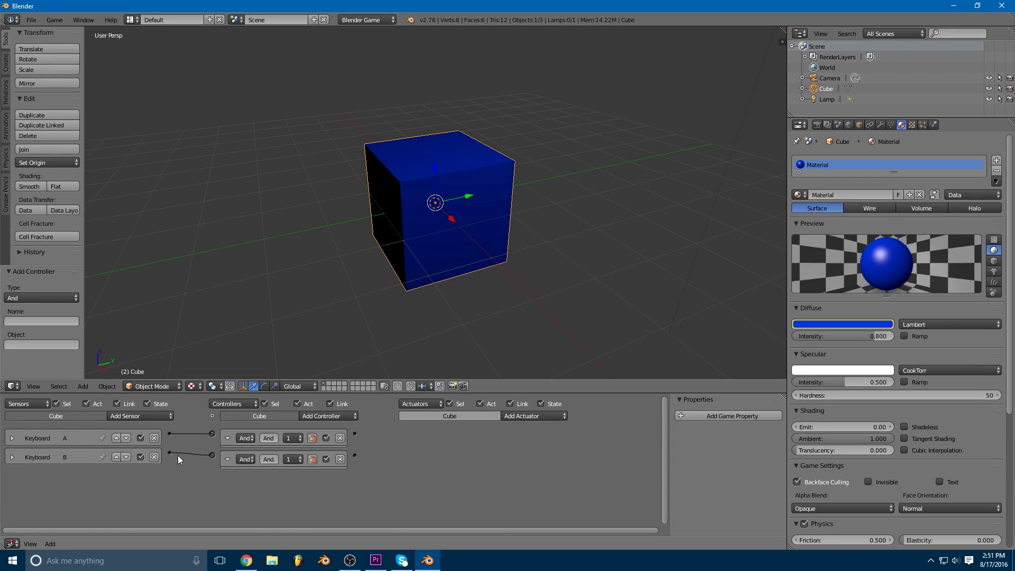
{"action": "left_click", "coordinate": [226, 457]}
{"action": "left_click", "coordinate": [227, 438]}
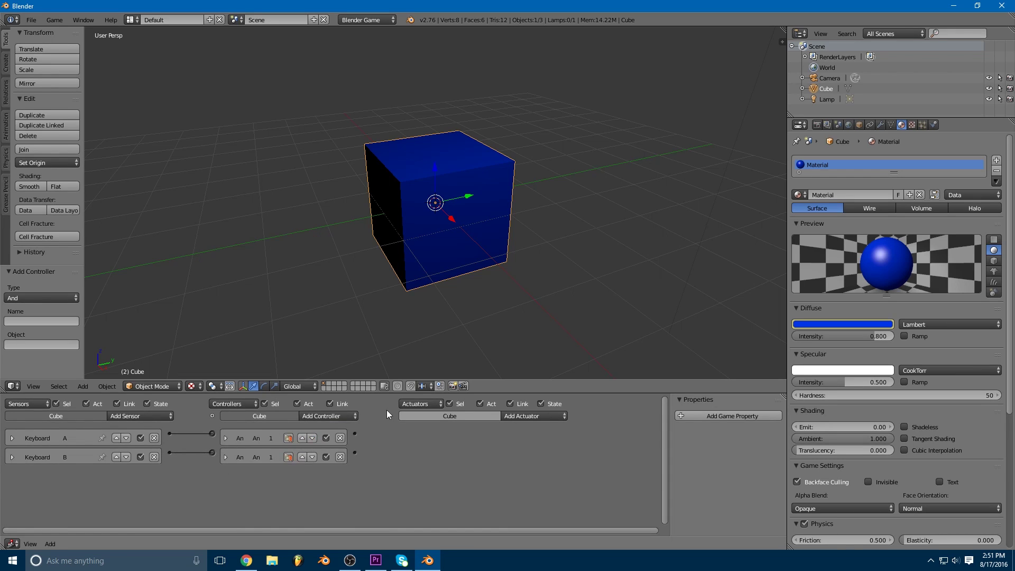
Add an Action actuator that plays MaterialAction and link it to the first And controller.
{"action": "left_click", "coordinate": [542, 417]}
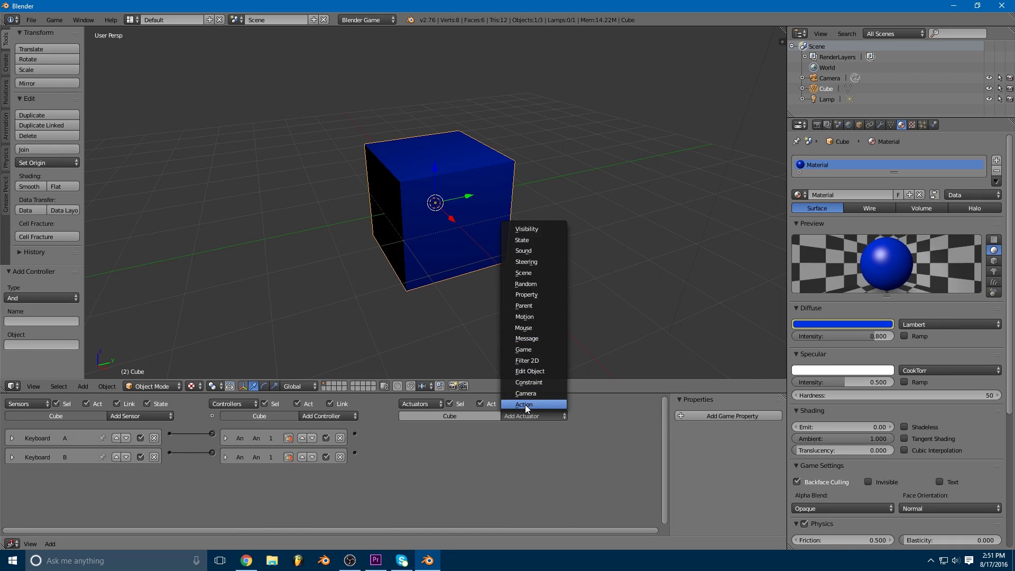
{"action": "left_click", "coordinate": [525, 405]}
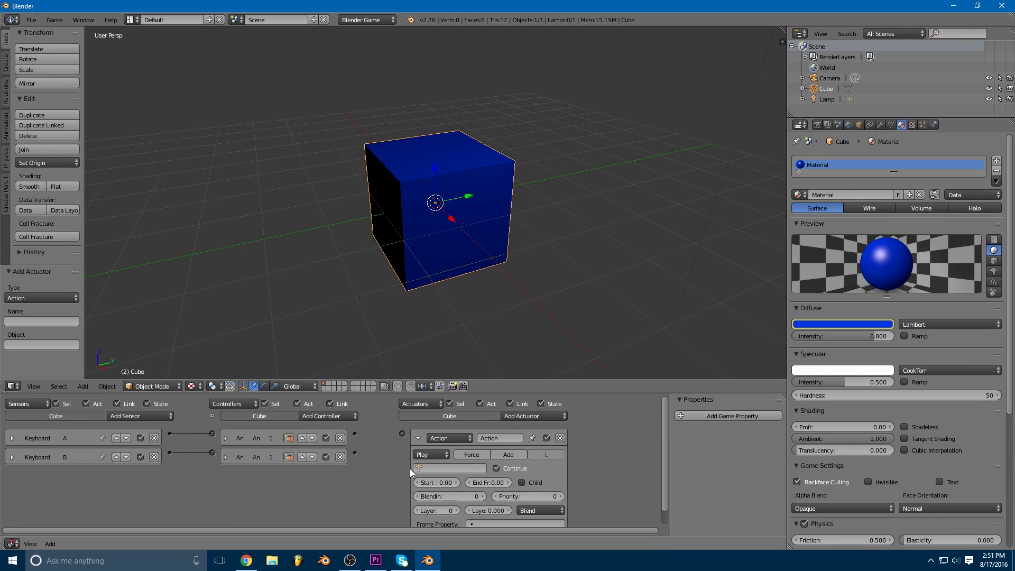
{"action": "left_click", "coordinate": [439, 471]}
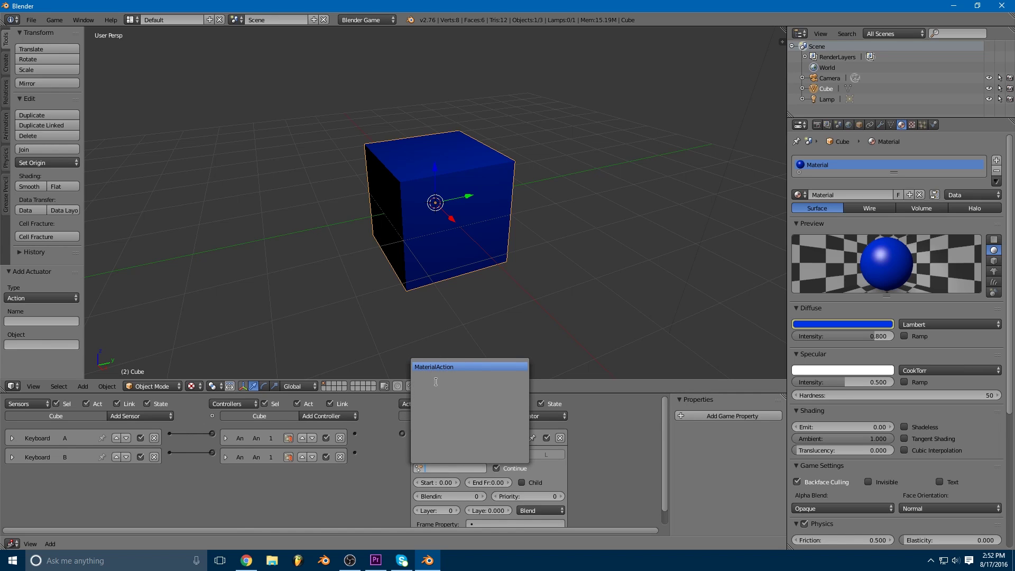
{"action": "left_click", "coordinate": [461, 366]}
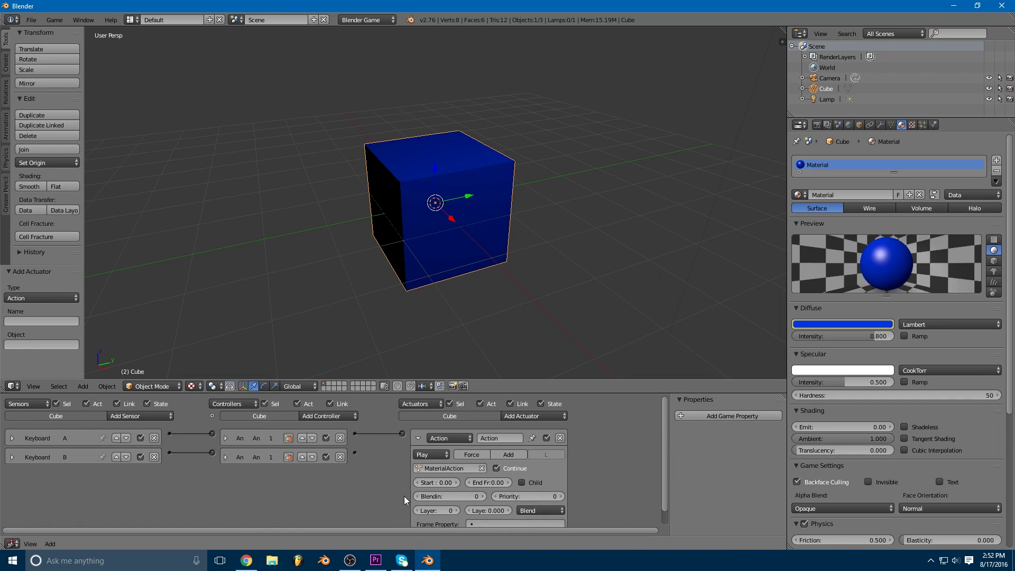
Set the Action actuator's start and end frames to 2 and collapse it.
{"action": "left_click", "coordinate": [458, 484]}
{"action": "left_click", "coordinate": [507, 482]}
{"action": "left_click", "coordinate": [509, 483]}
{"action": "left_click", "coordinate": [509, 482]}
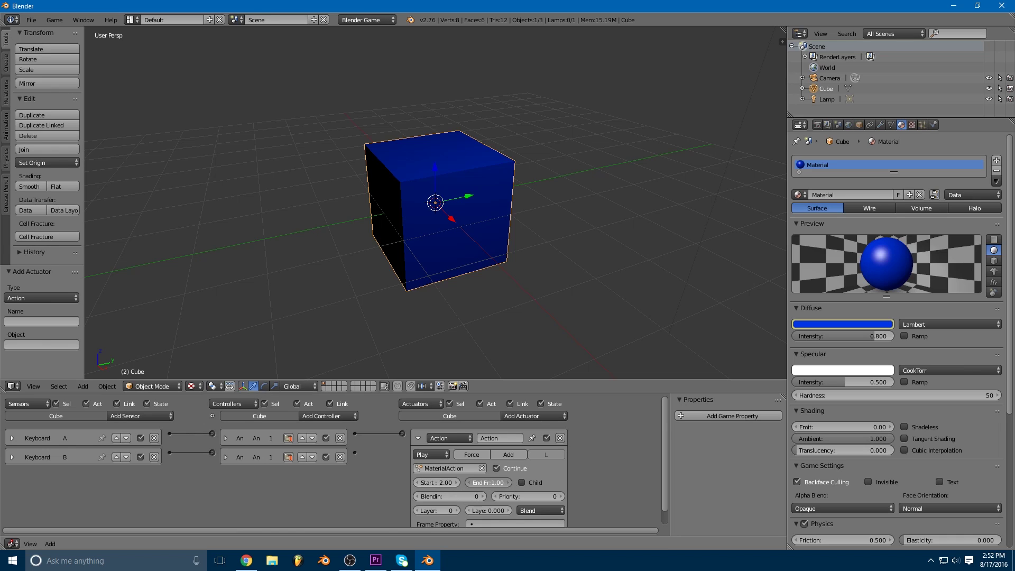
{"action": "left_click", "coordinate": [468, 484]}
{"action": "left_click", "coordinate": [418, 439]}
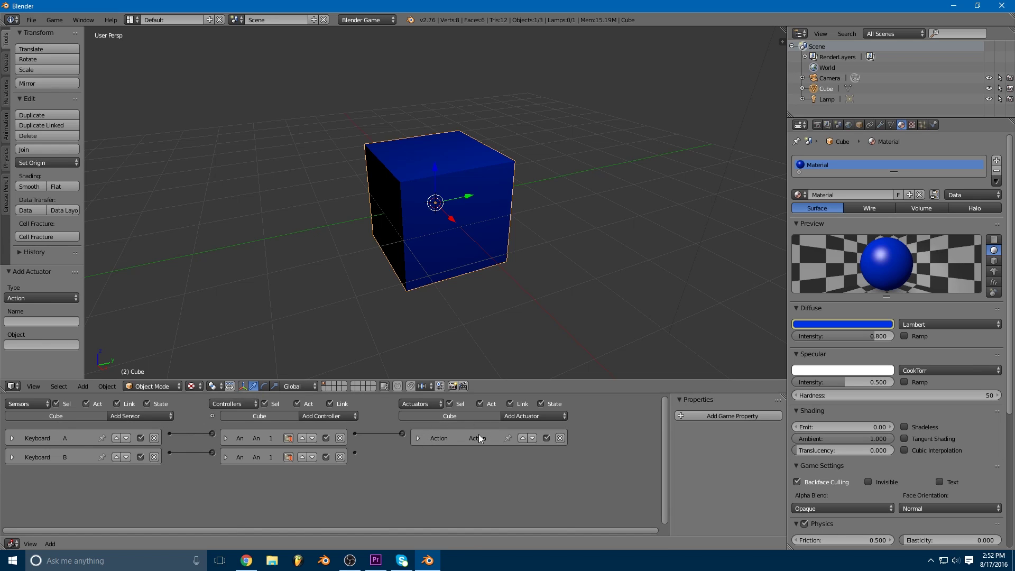
{"action": "left_click", "coordinate": [418, 438]}
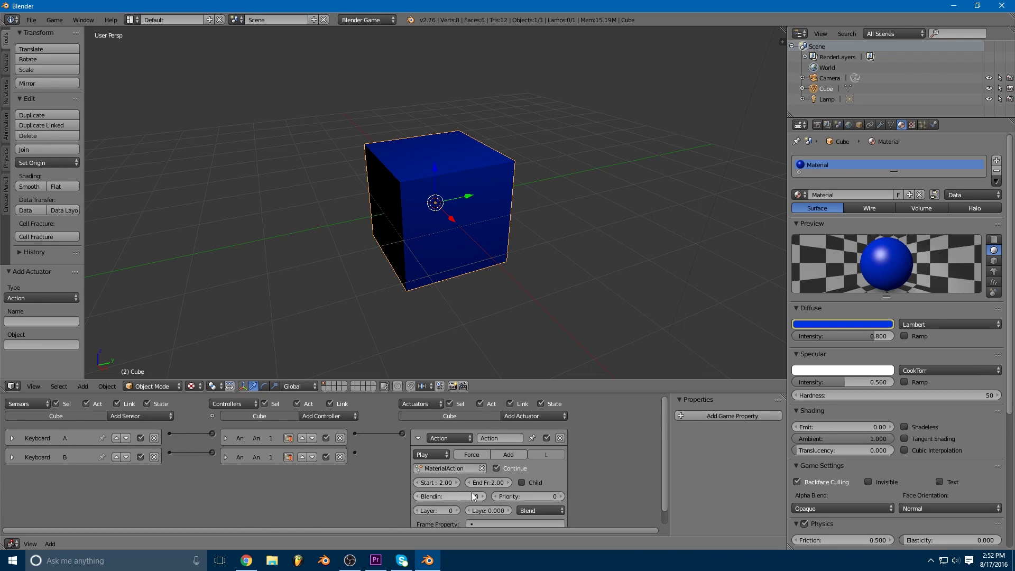
{"action": "left_click", "coordinate": [418, 438]}
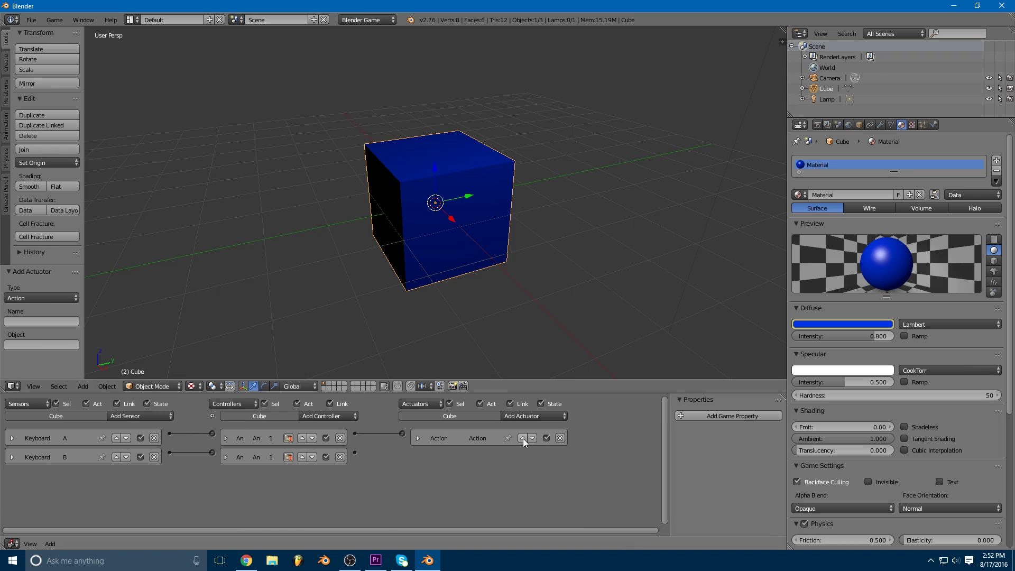
Add a second Action actuator playing MaterialAction from frame 1 to frame 1, linked to the second And controller.
{"action": "left_click", "coordinate": [544, 414]}
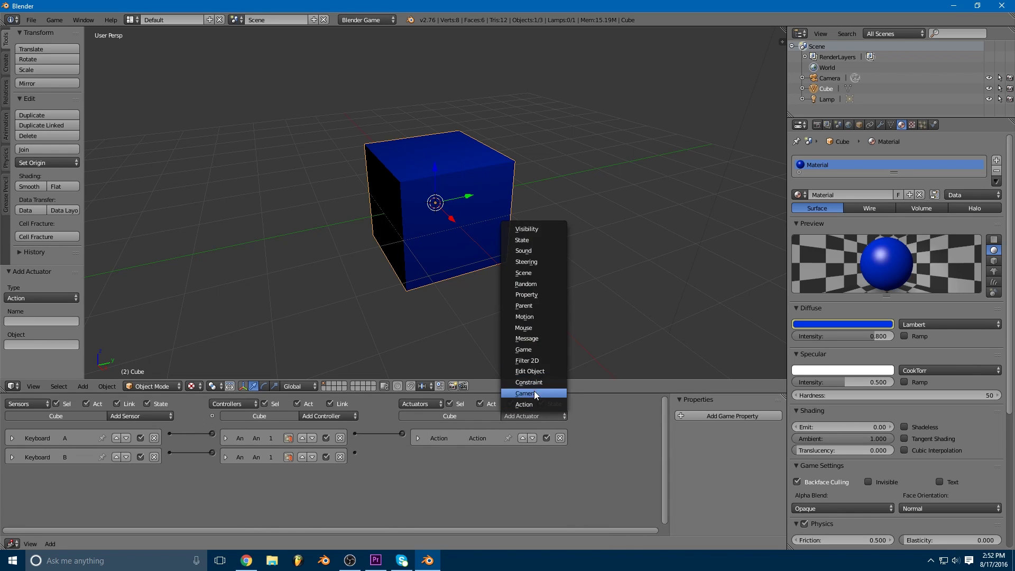
{"action": "left_click", "coordinate": [534, 392]}
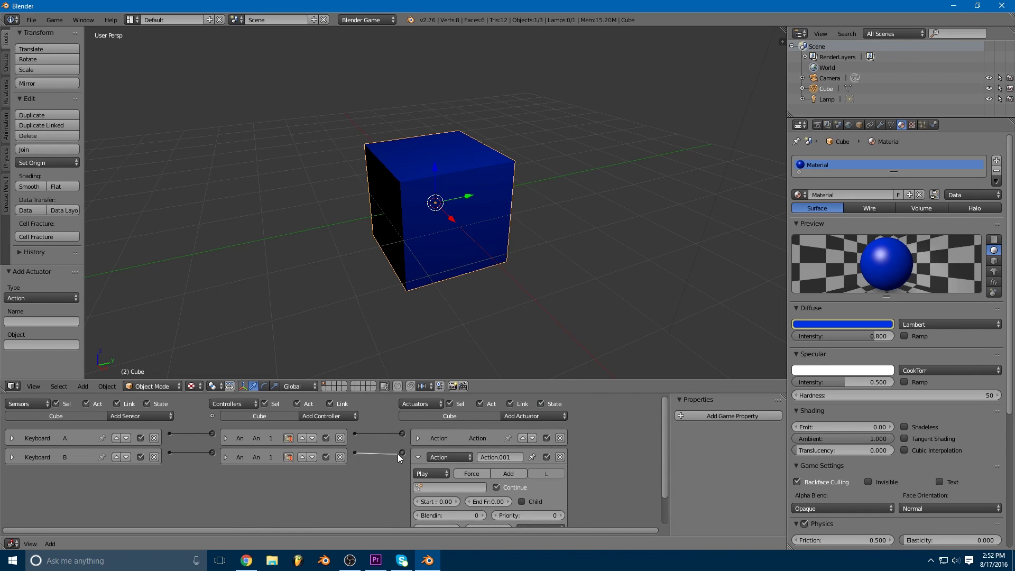
{"action": "left_click", "coordinate": [453, 487]}
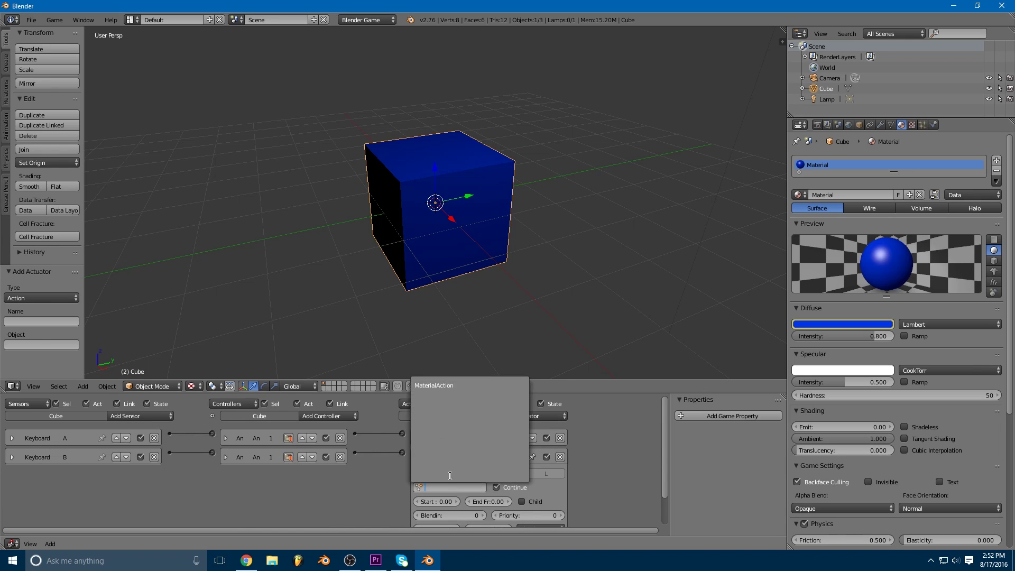
{"action": "left_click", "coordinate": [460, 386]}
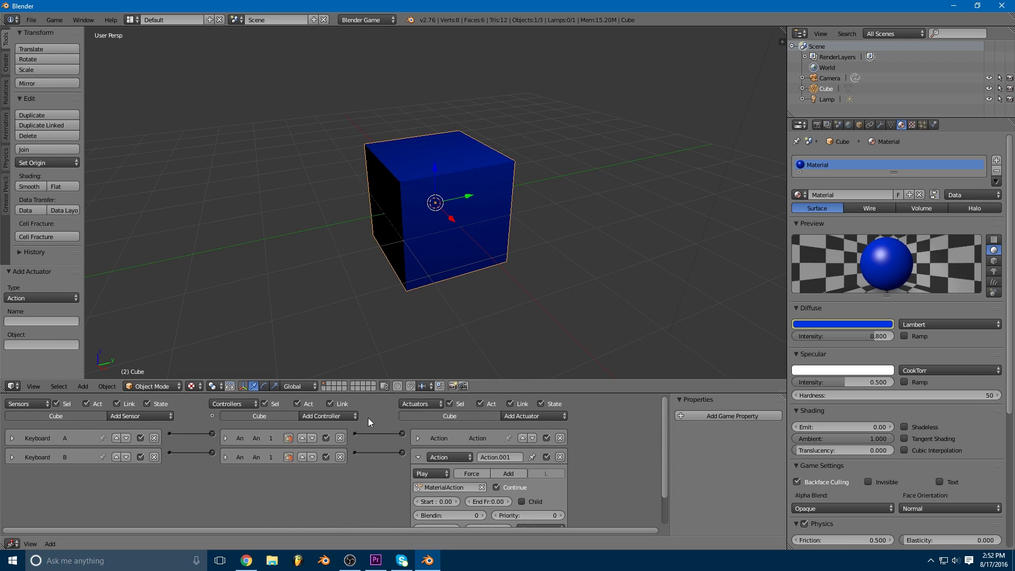
{"action": "left_click", "coordinate": [457, 502]}
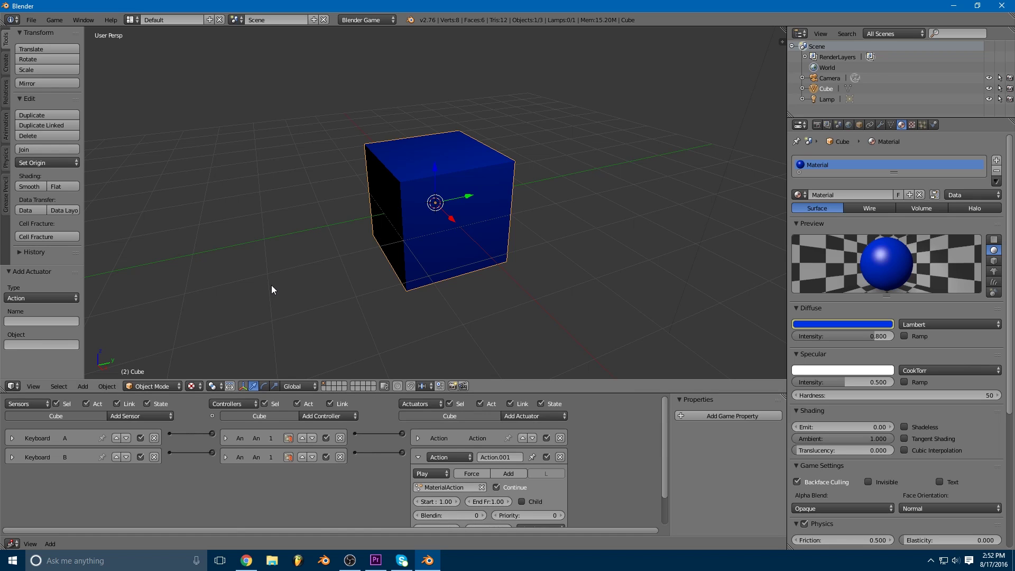
Return to frame 1, collapse the second actuator, start the game and test the A key's colour change.
{"action": "key", "text": "Left"}
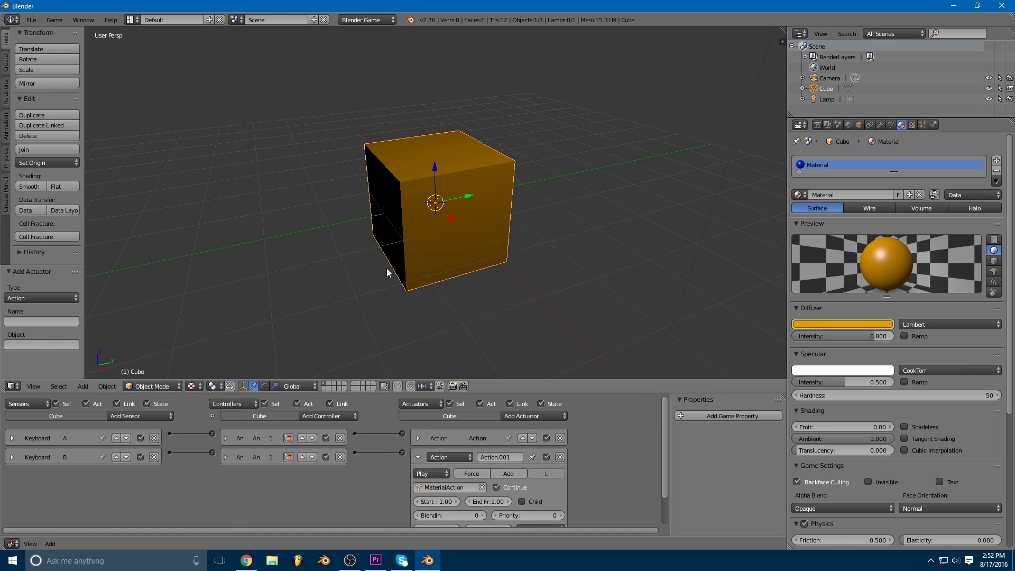
{"action": "left_click", "coordinate": [418, 458]}
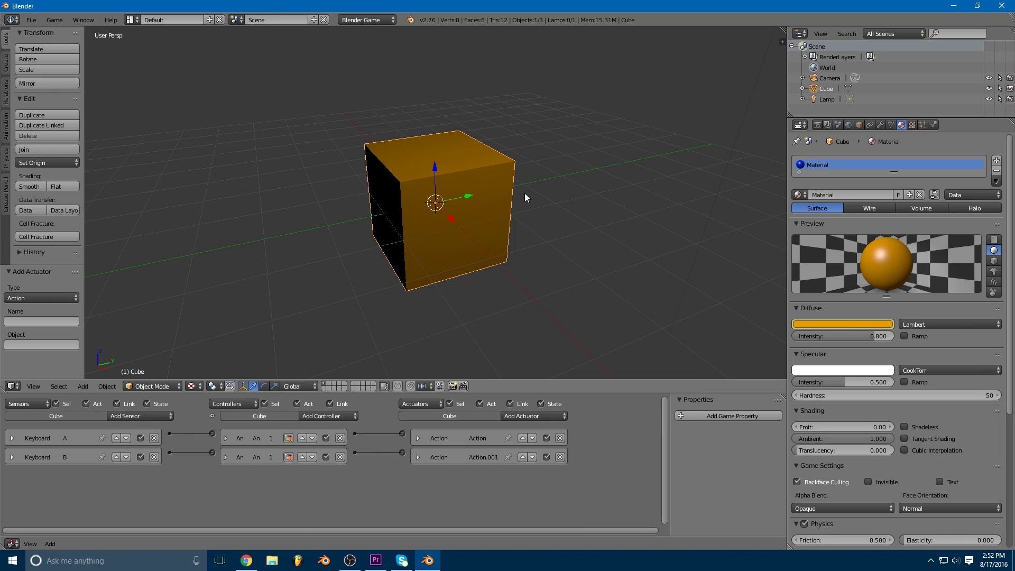
{"action": "key", "text": "p"}
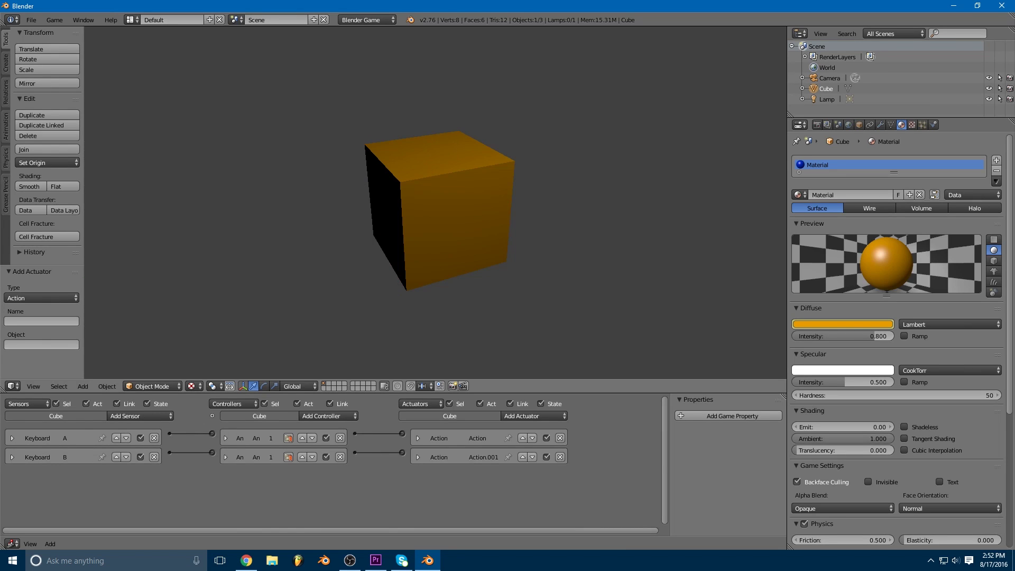
{"action": "key", "text": "a"}
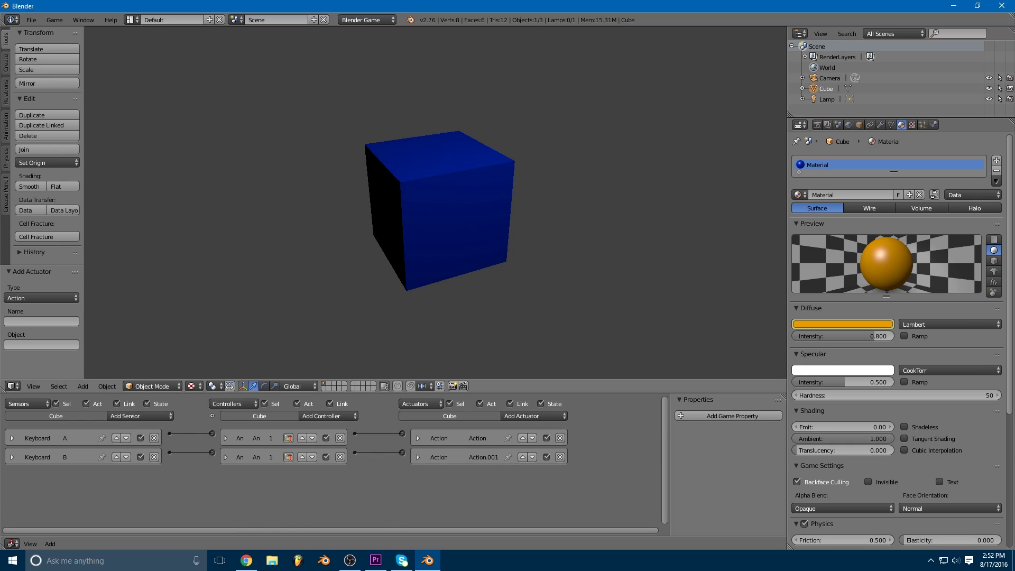
Test the B key's colour change in the running game and stop the game.
{"action": "key", "text": "b"}
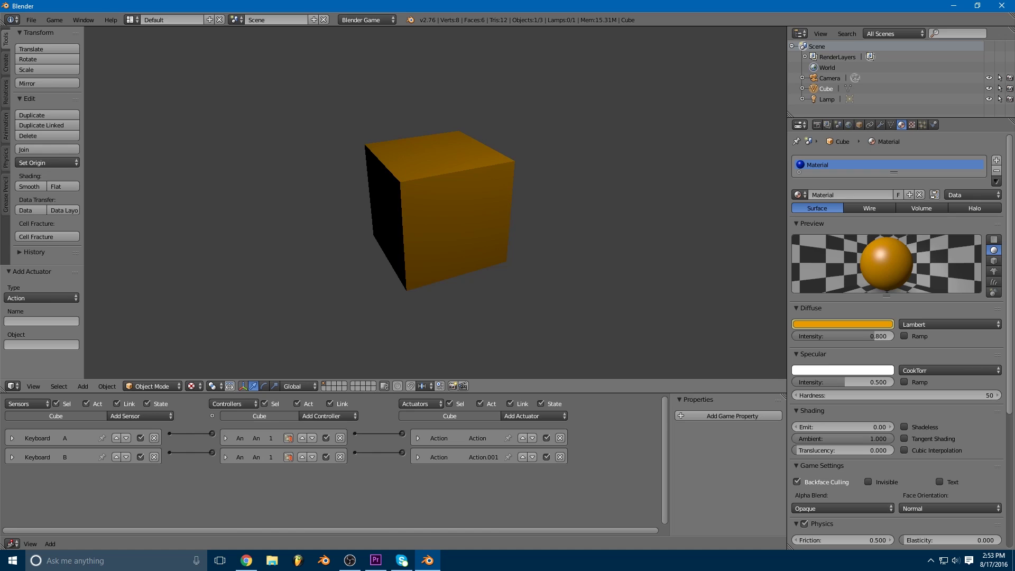
{"action": "key", "text": "Escape"}
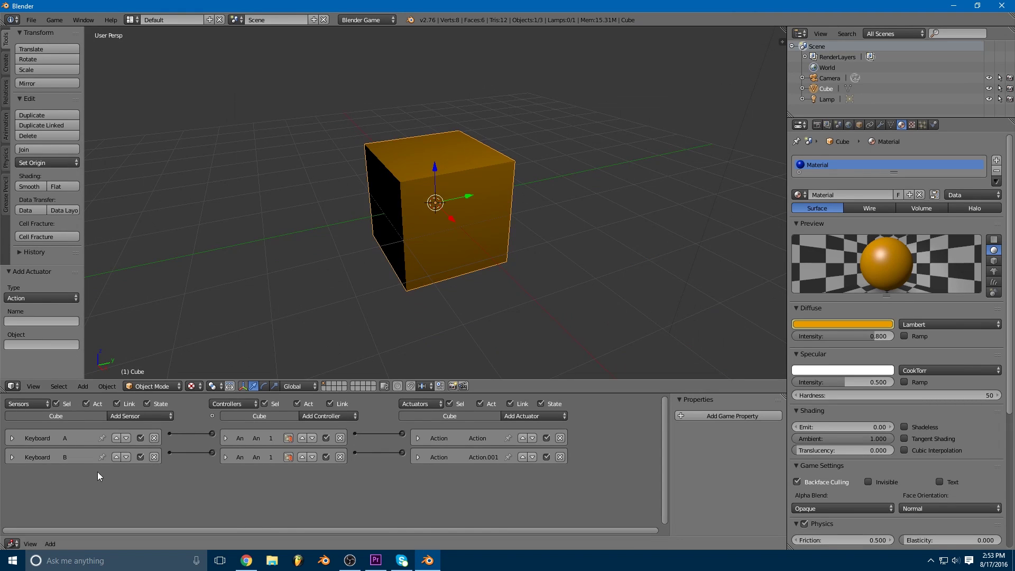
Change the type of the cube's sensor A from Keyboard to Always and collapse it.
{"action": "left_click", "coordinate": [12, 439]}
{"action": "left_click", "coordinate": [14, 439]}
{"action": "left_click", "coordinate": [9, 459]}
{"action": "left_click", "coordinate": [9, 459]}
{"action": "left_click", "coordinate": [11, 442]}
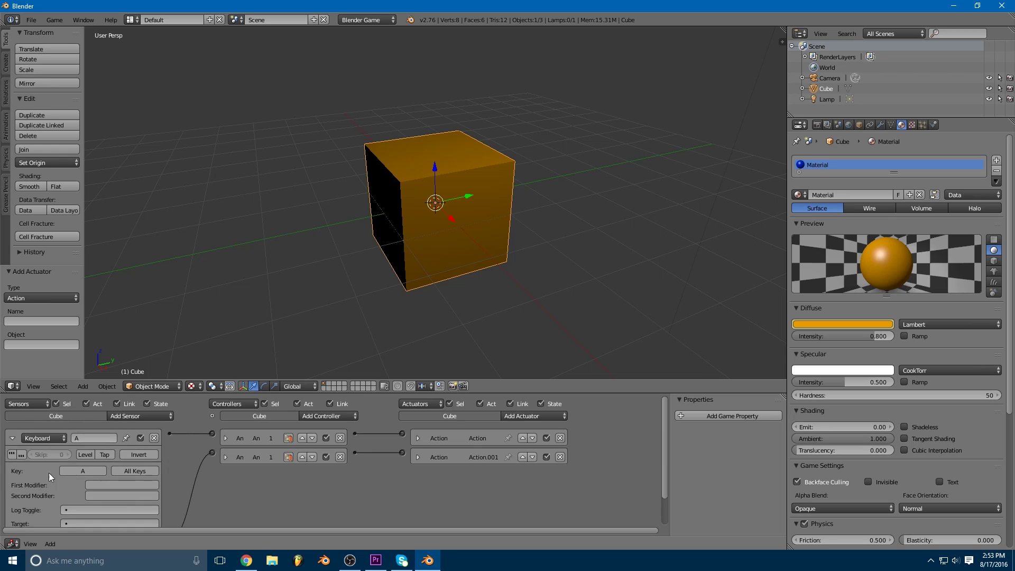
{"action": "left_click", "coordinate": [56, 438]}
{"action": "left_click", "coordinate": [49, 417]}
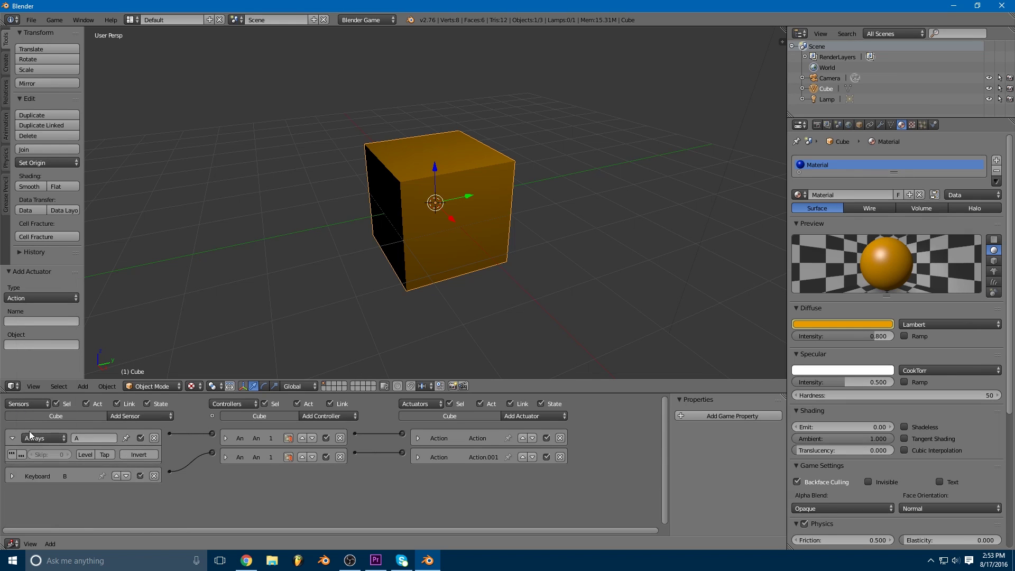
{"action": "left_click", "coordinate": [12, 438]}
Run the game to check the cube's colour with the Always sensor, and stop it.
{"action": "key", "text": "p"}
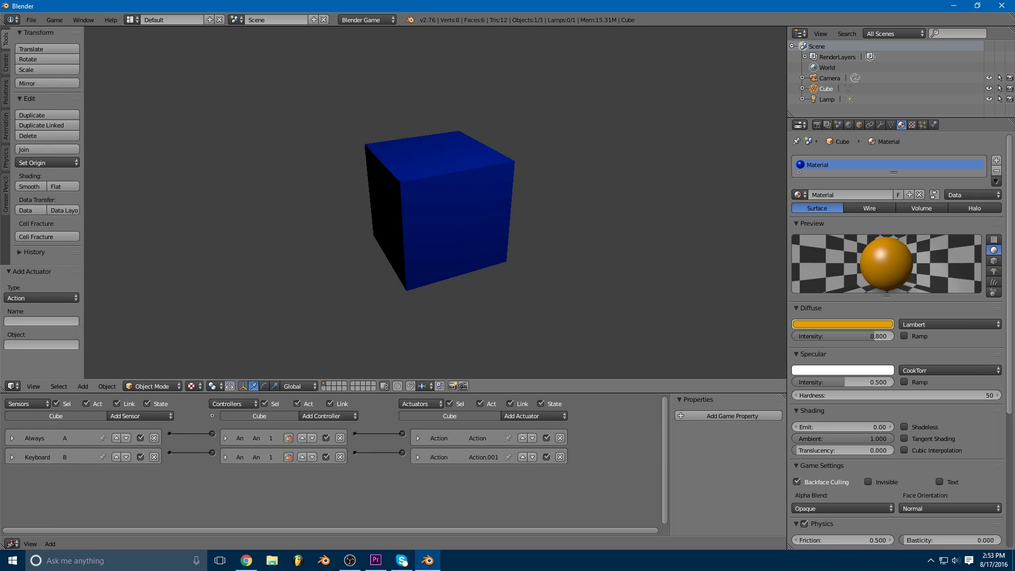
{"action": "key", "text": "Escape"}
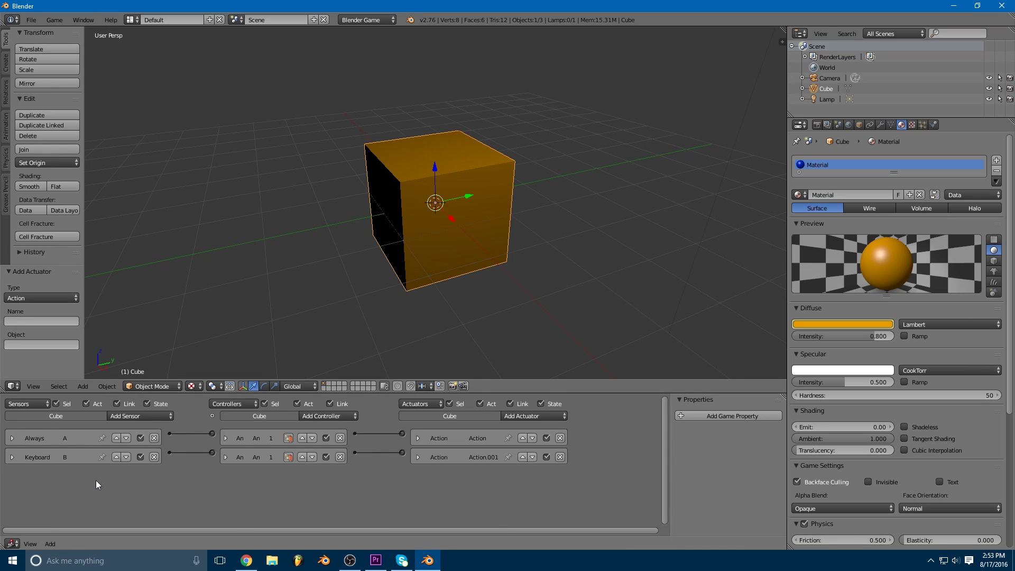